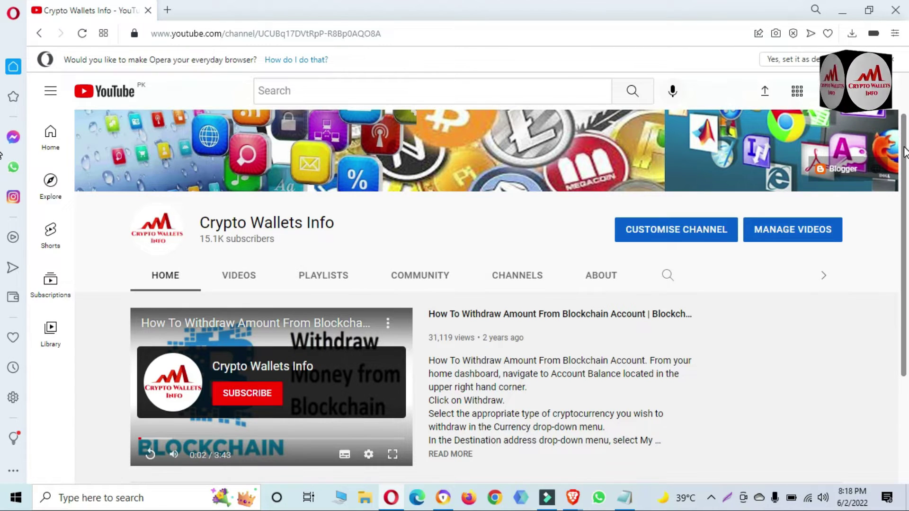
{"action": "scroll", "coordinate": [2, 211], "scroll_direction": "down", "scroll_amount": 2}
{"action": "scroll", "coordinate": [3, 211], "scroll_direction": "down", "scroll_amount": 2}
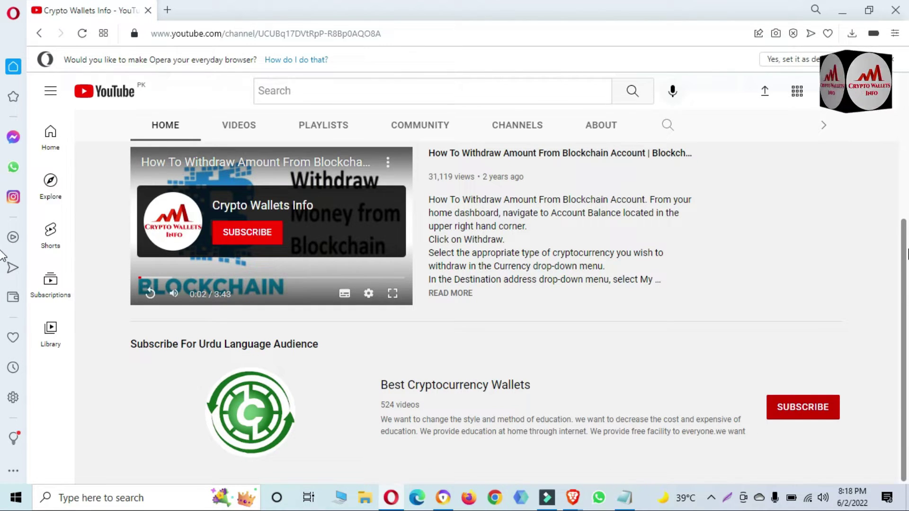
{"action": "scroll", "coordinate": [3, 275], "scroll_direction": "up", "scroll_amount": 4}
{"action": "scroll", "coordinate": [2, 160], "scroll_direction": "up", "scroll_amount": 1}
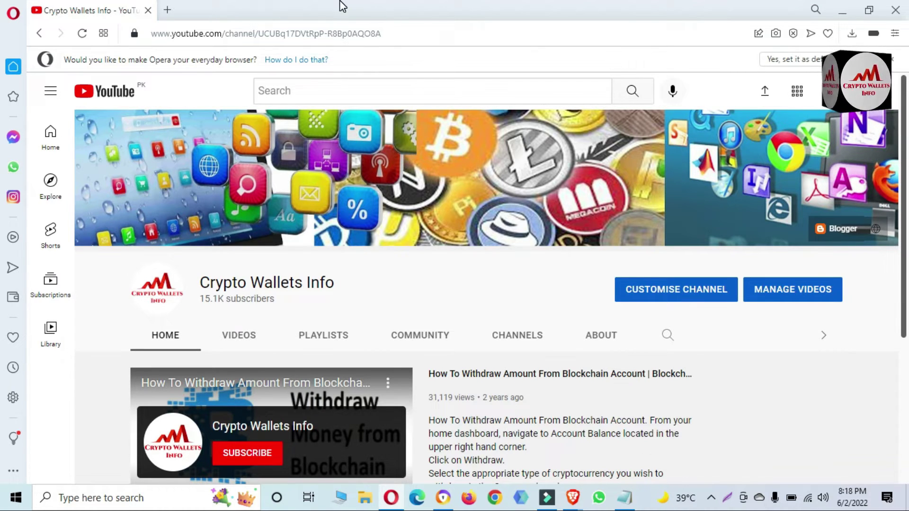
- In a new tab, search Google for tokenpocket
{"action": "left_click", "coordinate": [169, 16]}
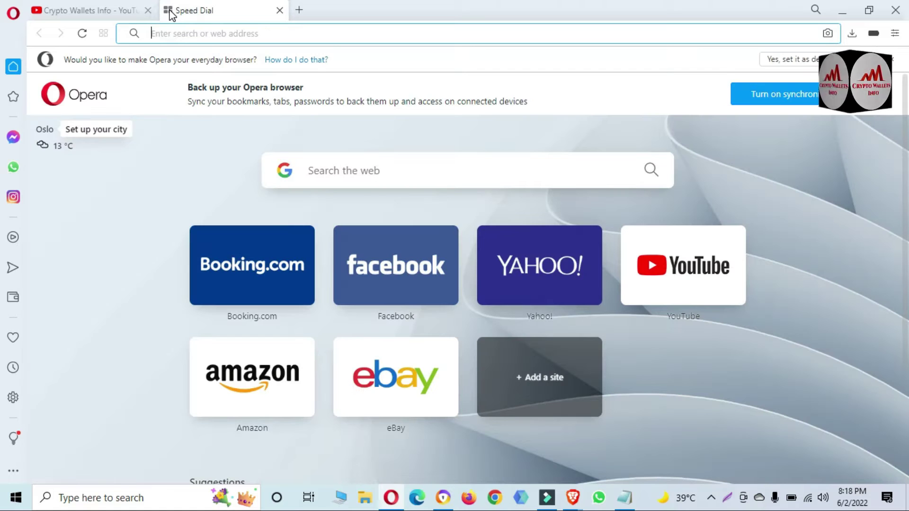
{"action": "type", "text": "google.com"}
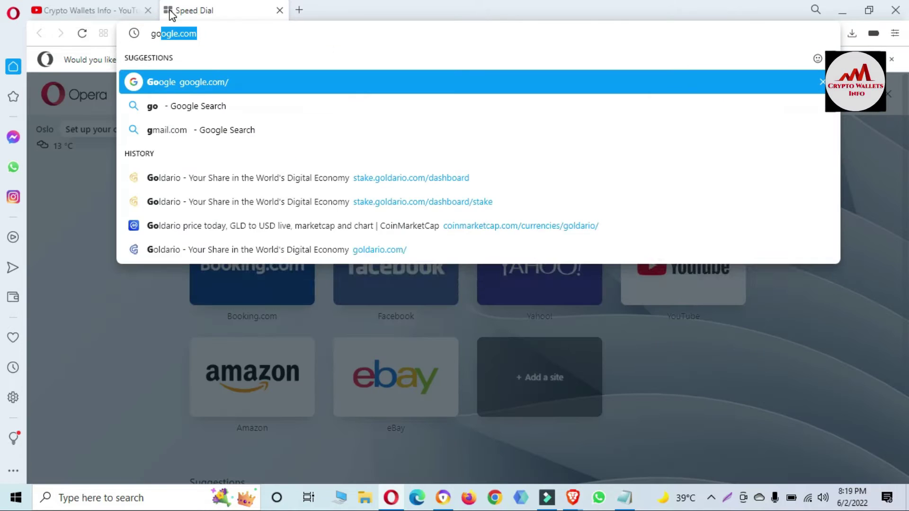
{"action": "left_click", "coordinate": [269, 89]}
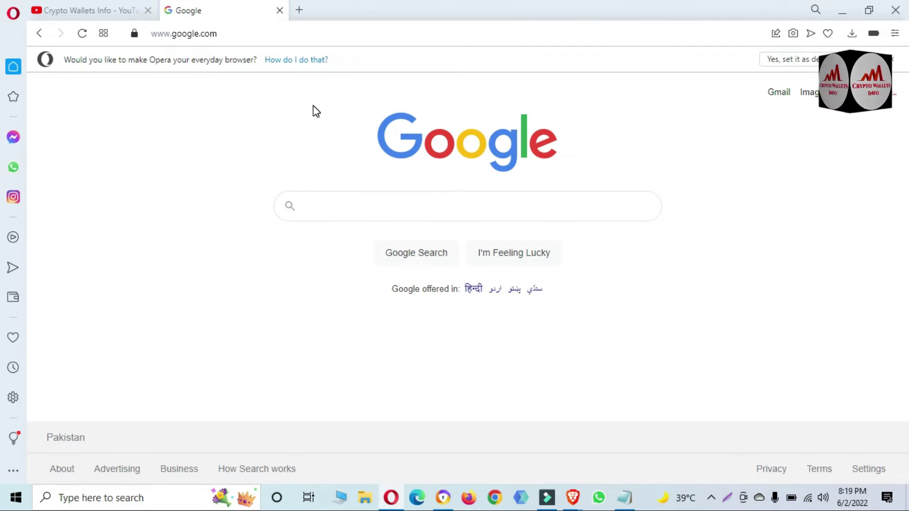
{"action": "type", "text": "toke"}
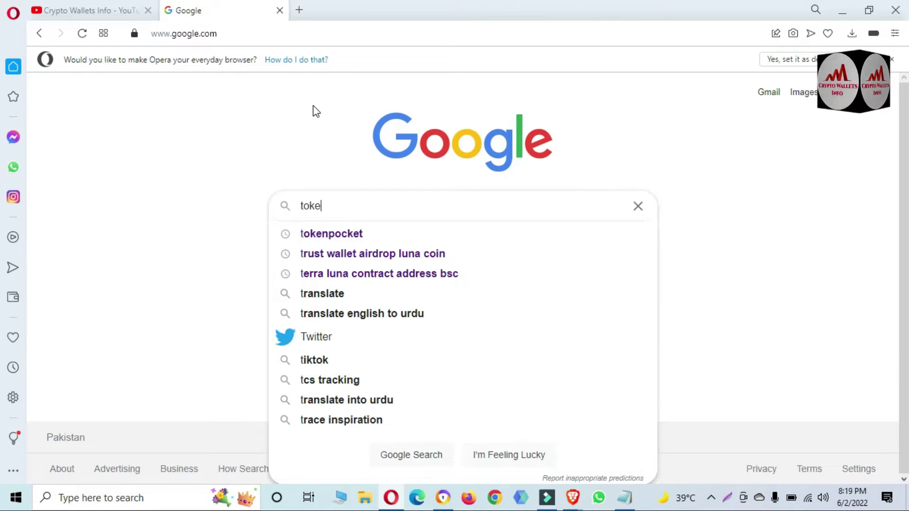
{"action": "left_click", "coordinate": [346, 239]}
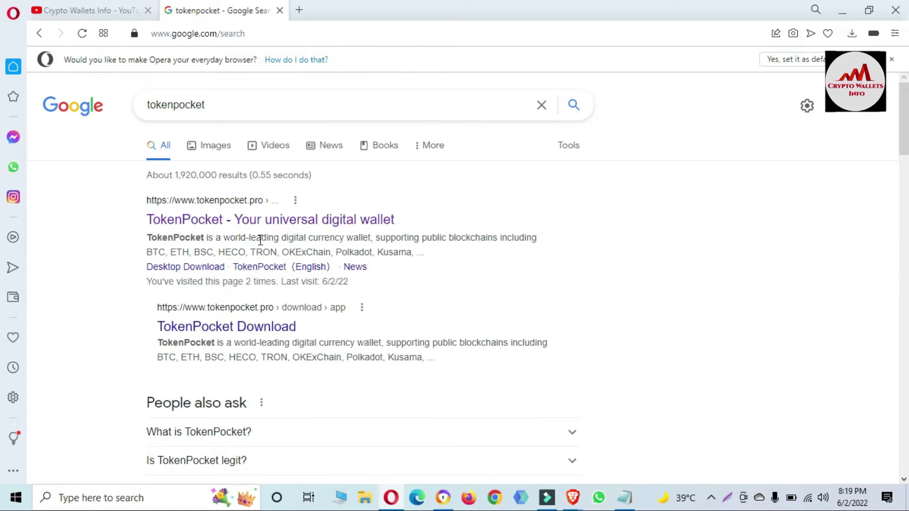
- Open the 'TokenPocket - Your universal digital wallet' result to reach the official site
{"action": "left_click_drag", "start_coordinate": [130, 203], "coordinate": [277, 203]}
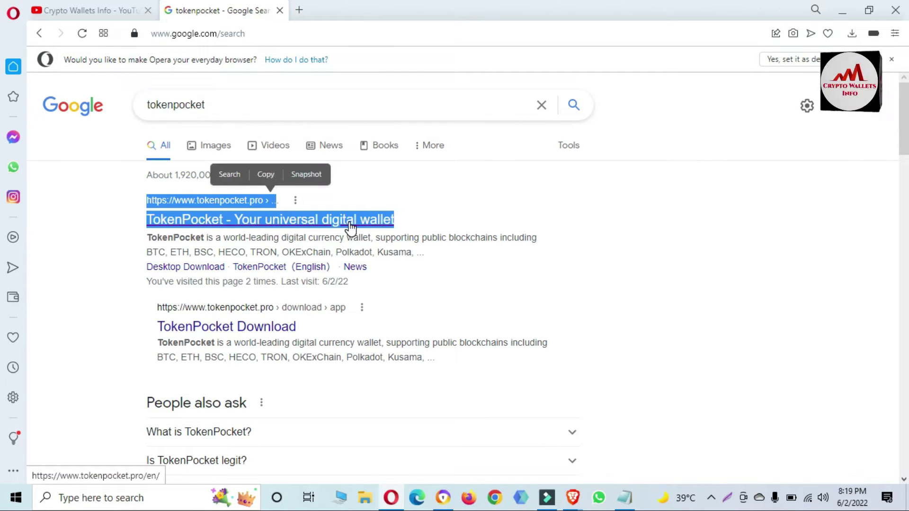
{"action": "left_click", "coordinate": [299, 226]}
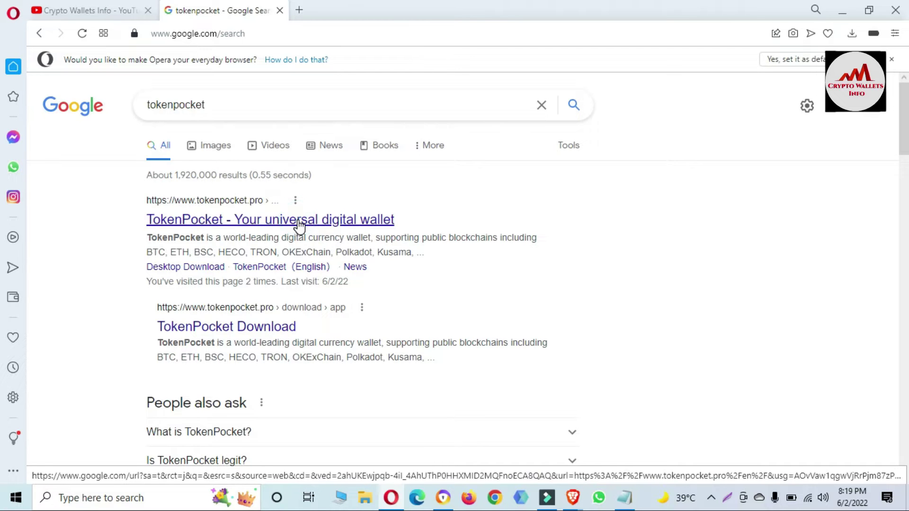
{"action": "left_click", "coordinate": [300, 226]}
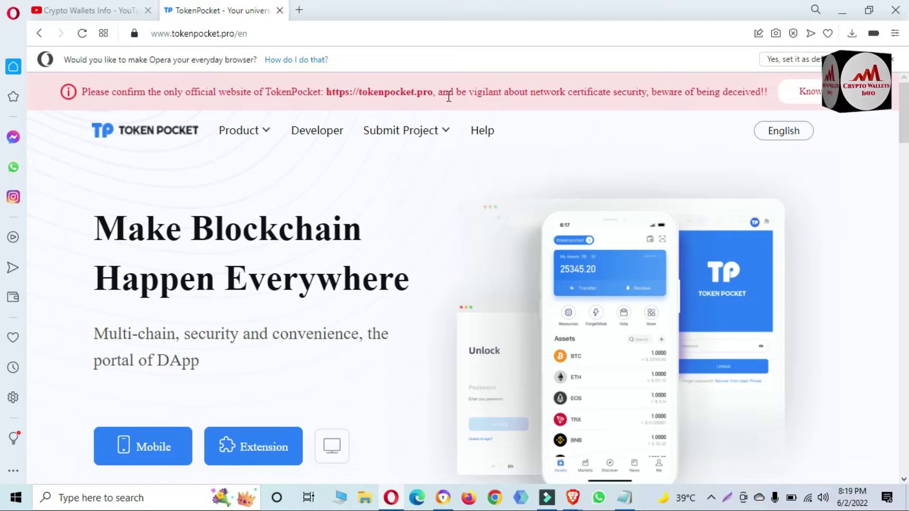
{"action": "left_click_drag", "start_coordinate": [435, 92], "coordinate": [330, 92]}
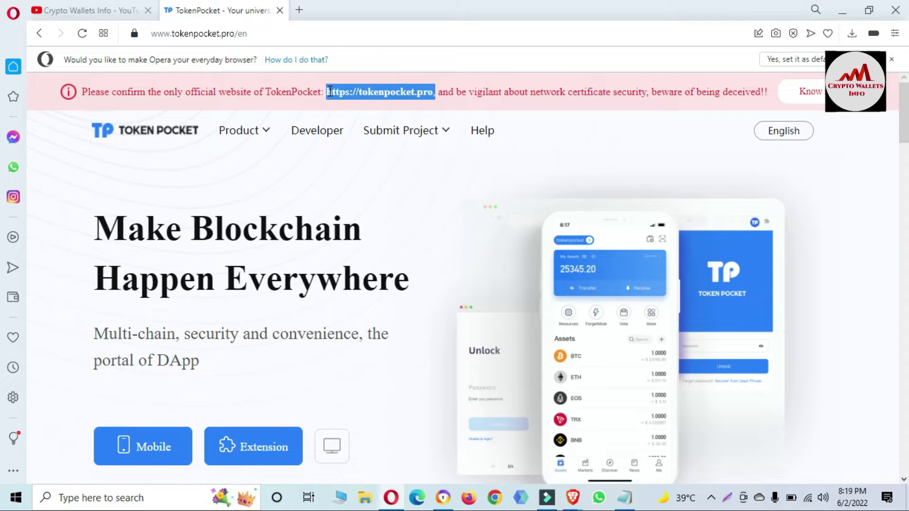
{"action": "left_click_drag", "start_coordinate": [330, 92], "coordinate": [330, 92]}
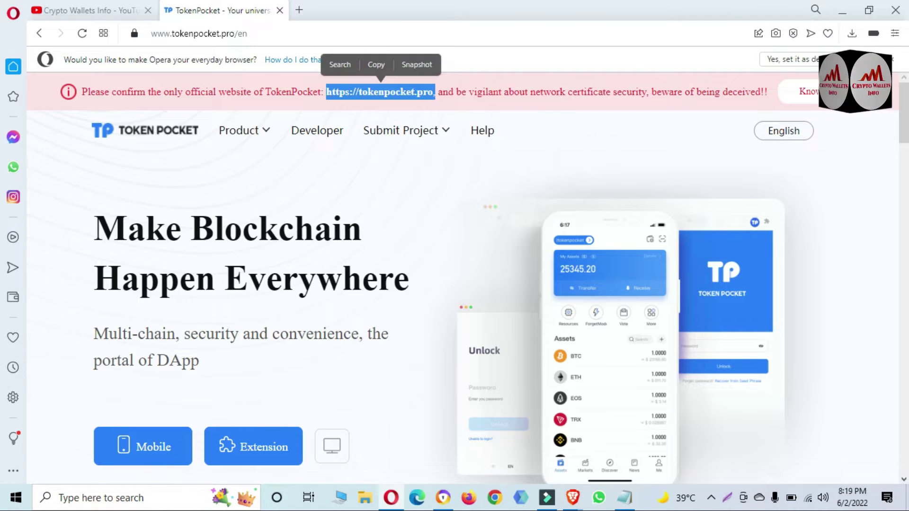
{"action": "scroll", "coordinate": [4, 135], "scroll_direction": "down", "scroll_amount": 2}
{"action": "scroll", "coordinate": [2, 138], "scroll_direction": "down", "scroll_amount": 2}
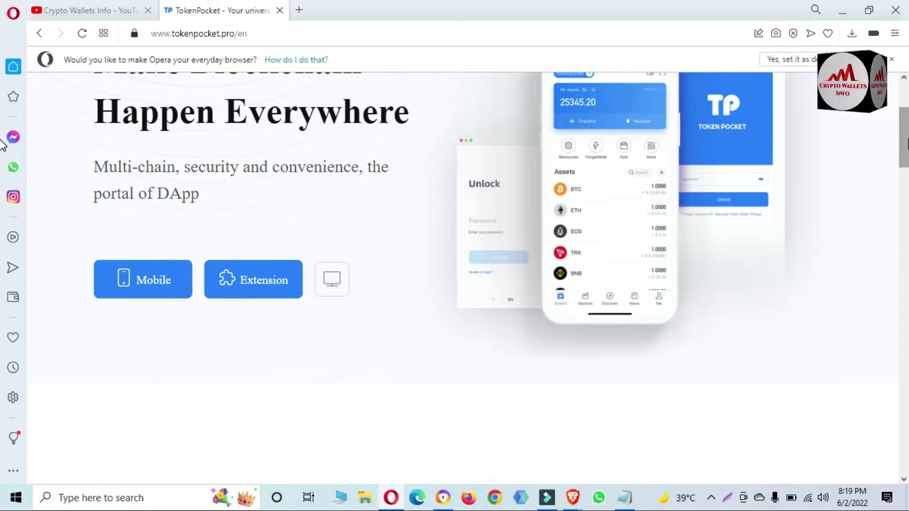
{"action": "scroll", "coordinate": [2, 144], "scroll_direction": "down", "scroll_amount": 3}
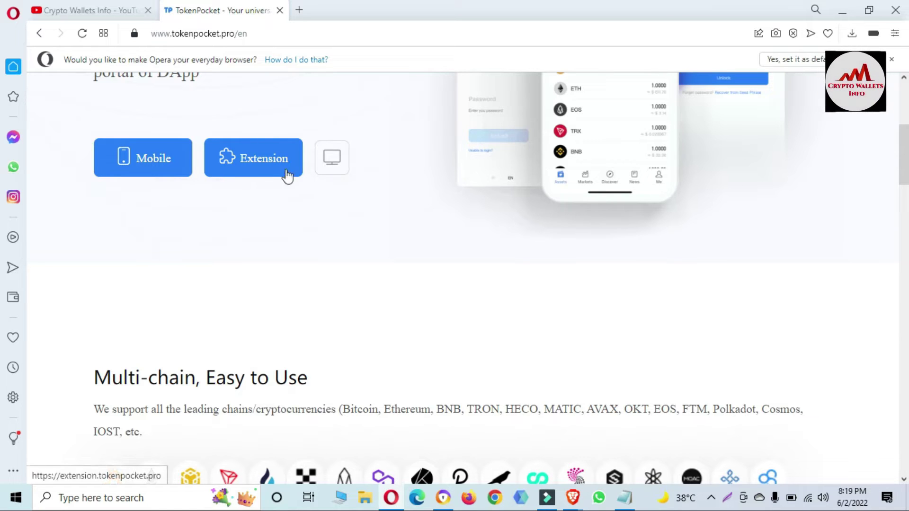
- Add the TokenPocket extension to Opera from its Chrome Web Store listing
{"action": "left_click", "coordinate": [257, 169]}
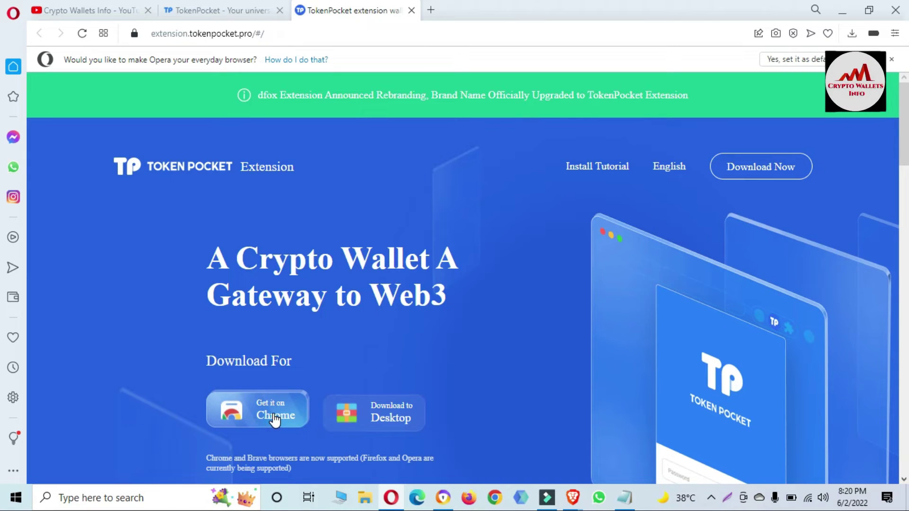
{"action": "left_click", "coordinate": [247, 415]}
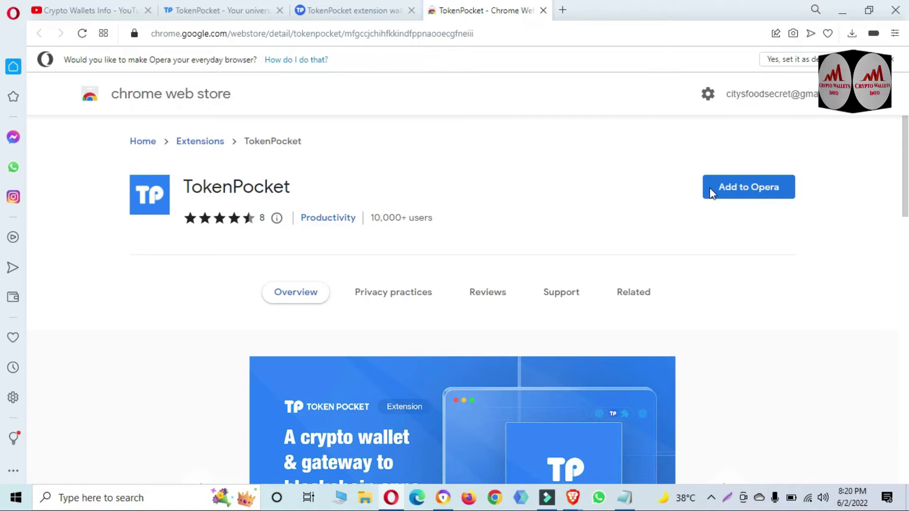
{"action": "left_click", "coordinate": [734, 190]}
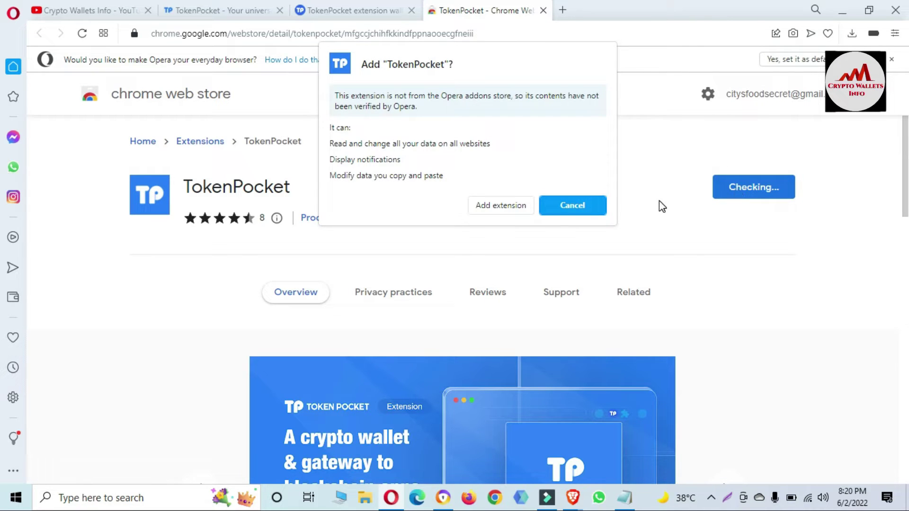
{"action": "left_click", "coordinate": [500, 205]}
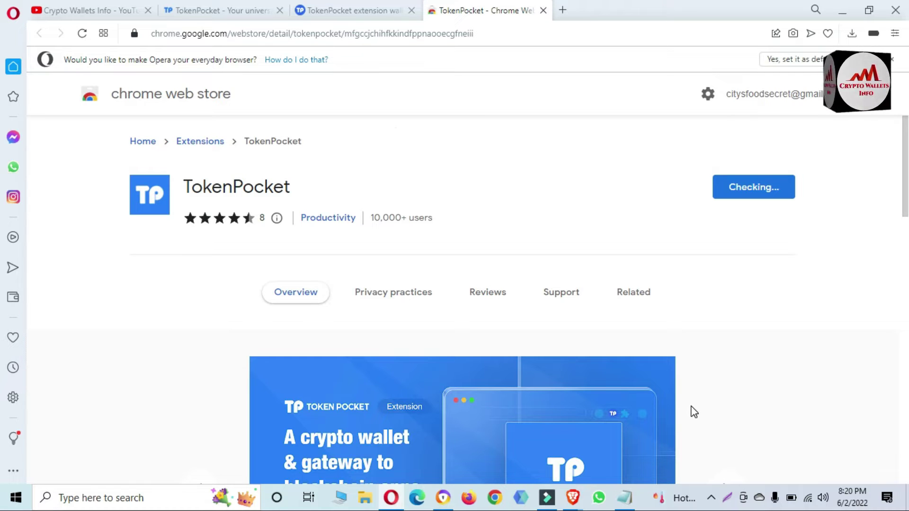
- Review the saved wallet notes in Notepad and highlight the recovery phrase line
{"action": "left_click", "coordinate": [626, 504]}
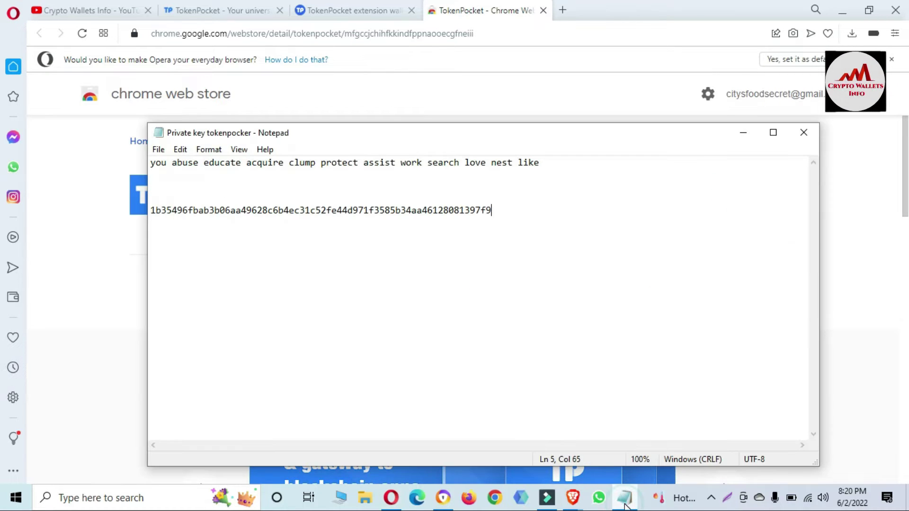
{"action": "left_click_drag", "start_coordinate": [549, 162], "coordinate": [137, 124]}
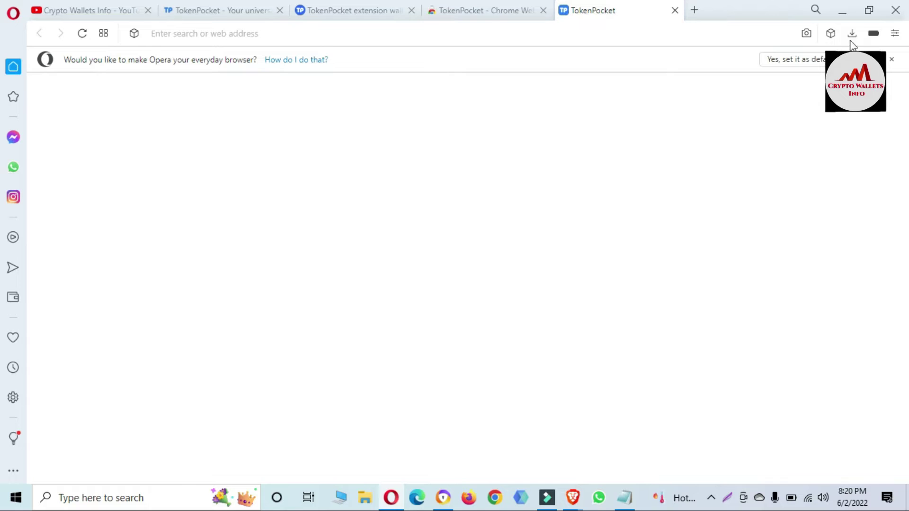
- Pin TokenPocket in the Extensions panel and launch it from the toolbar
{"action": "left_click", "coordinate": [831, 37]}
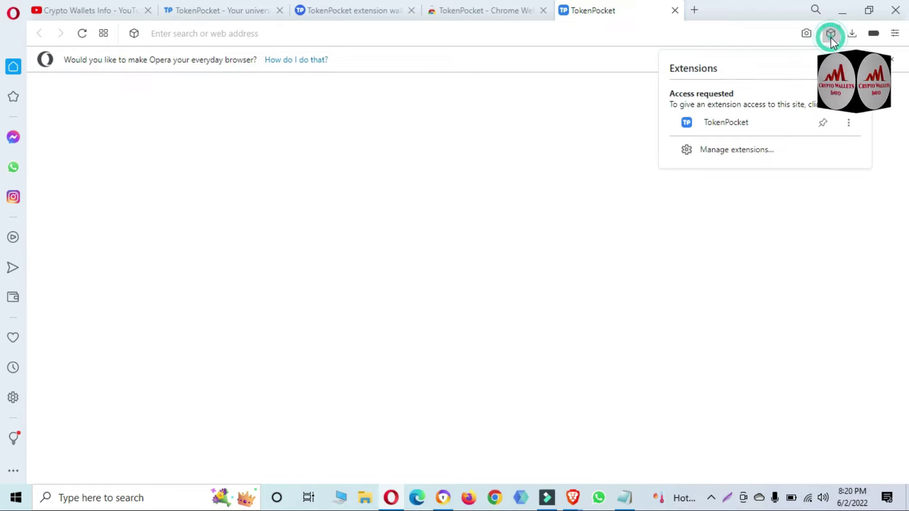
{"action": "left_click", "coordinate": [823, 122]}
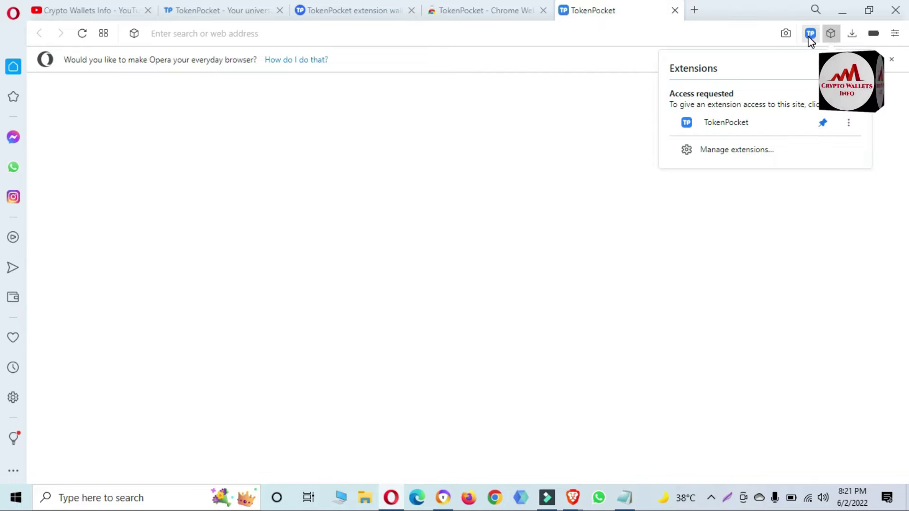
{"action": "left_click", "coordinate": [572, 143]}
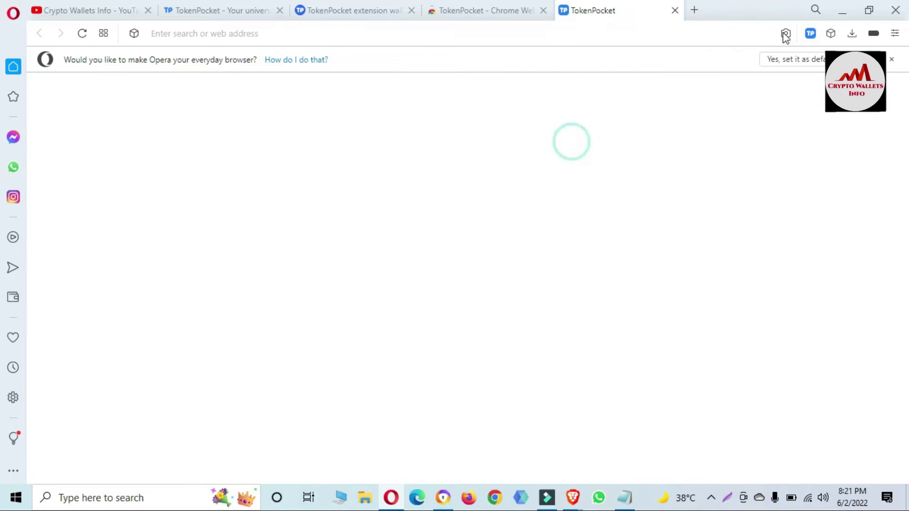
{"action": "left_click", "coordinate": [812, 34]}
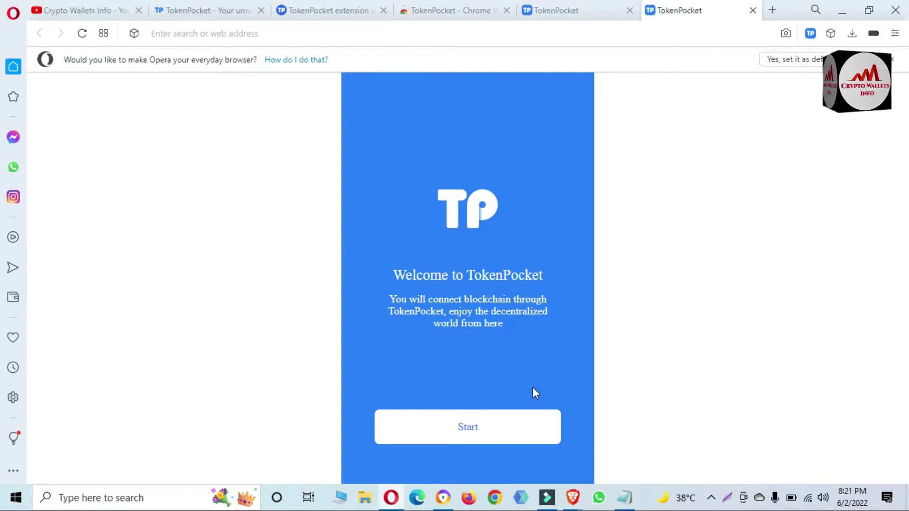
- Start TokenPocket setup from the Welcome screen to reach the import/create choice
{"action": "left_click", "coordinate": [464, 432]}
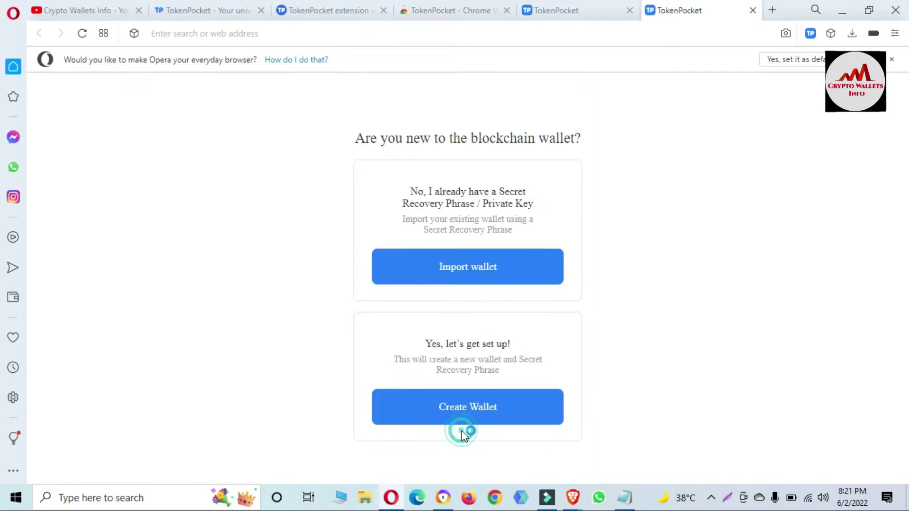
{"action": "scroll", "coordinate": [4, 142], "scroll_direction": "down", "scroll_amount": 1}
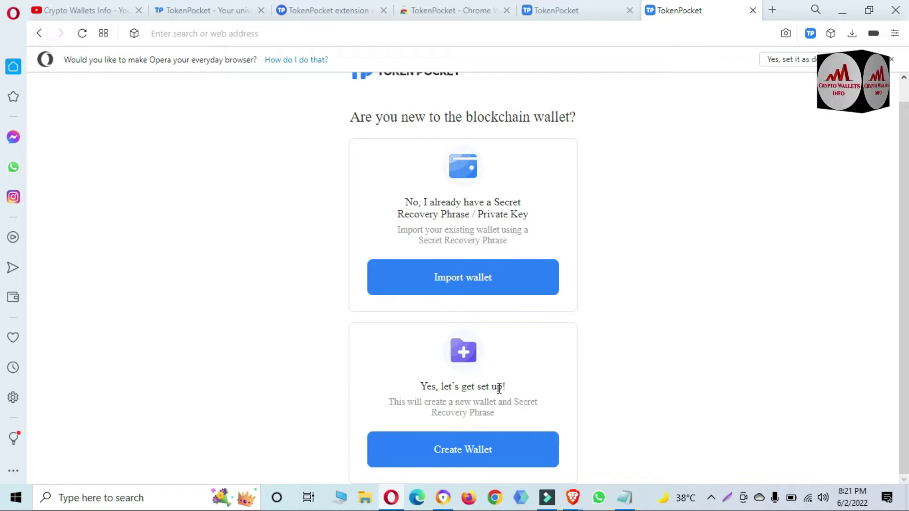
{"action": "left_click", "coordinate": [625, 498]}
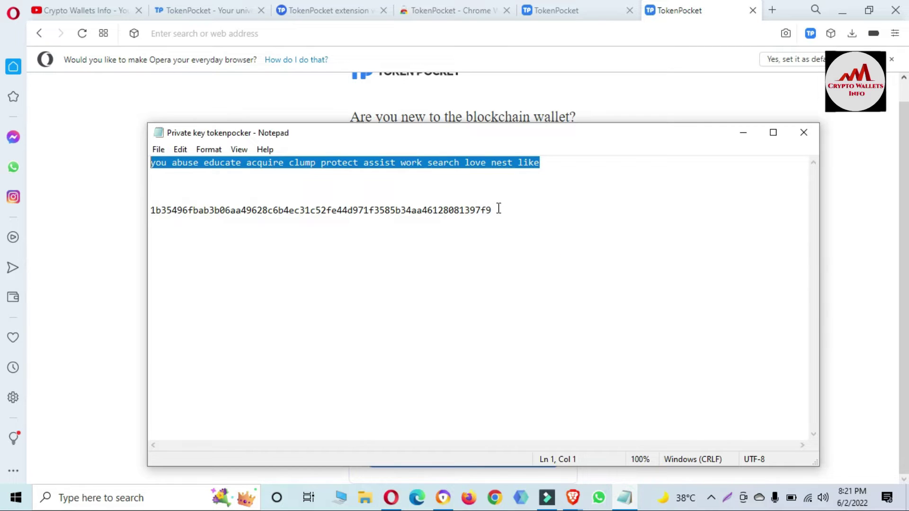
{"action": "left_click_drag", "start_coordinate": [498, 210], "coordinate": [151, 211]}
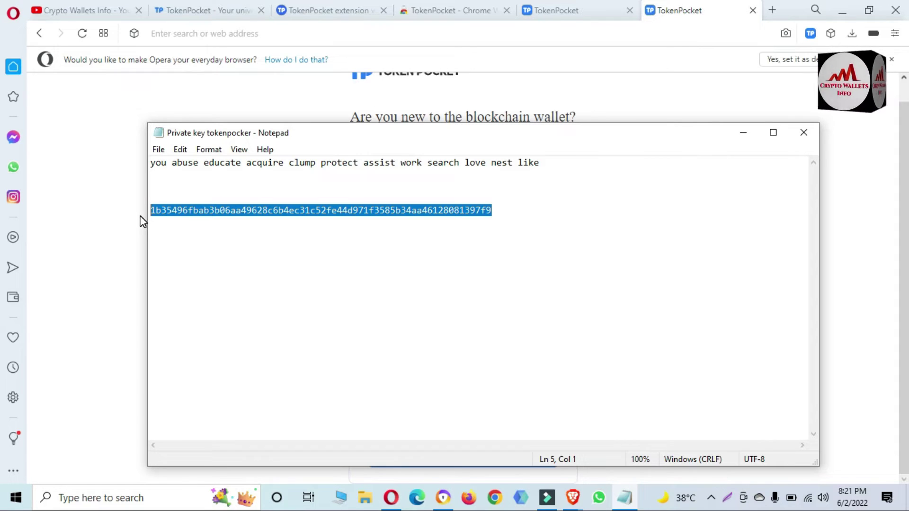
{"action": "left_click", "coordinate": [832, 166]}
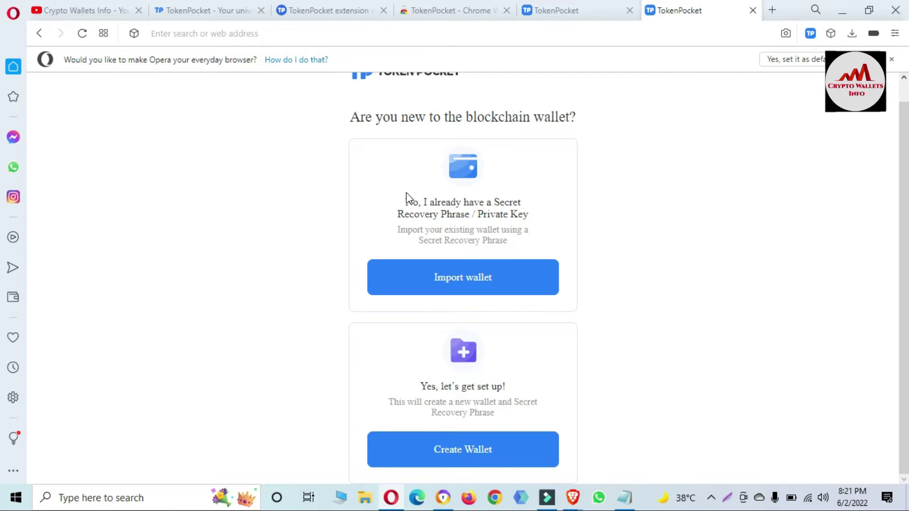
- Choose to import an existing wallet and switch the form to Private Key mode
{"action": "left_click_drag", "start_coordinate": [405, 202], "coordinate": [528, 212]}
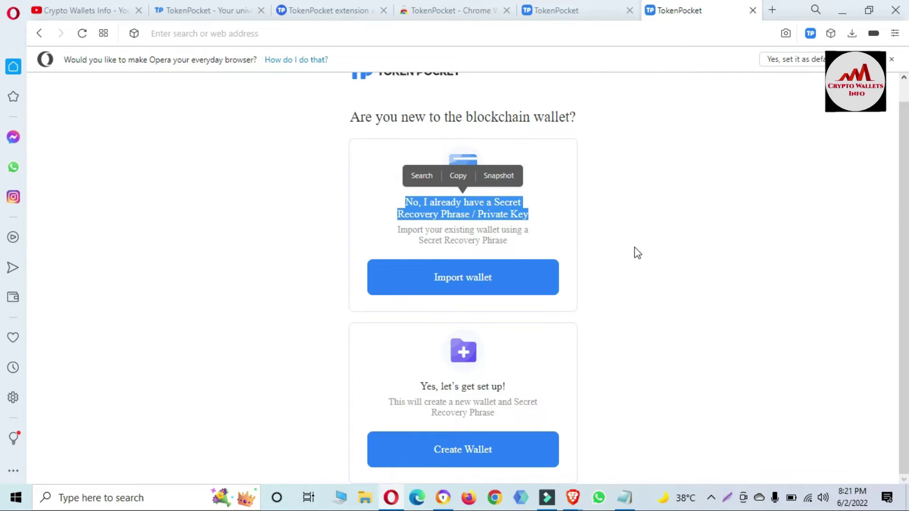
{"action": "left_click", "coordinate": [699, 226]}
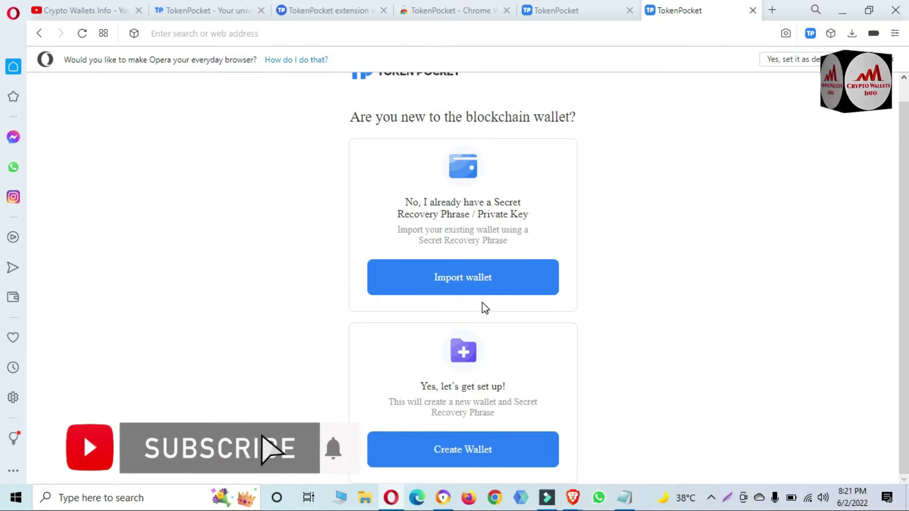
{"action": "left_click", "coordinate": [466, 280]}
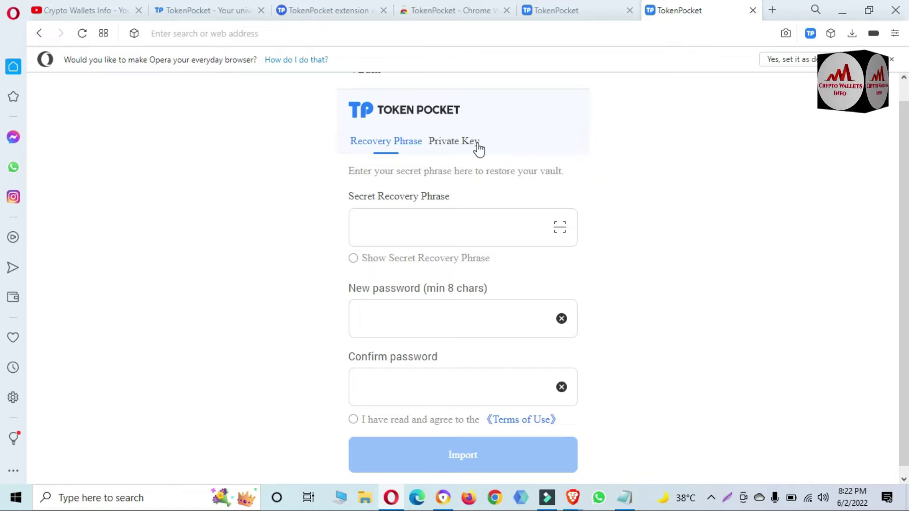
{"action": "left_click", "coordinate": [462, 142]}
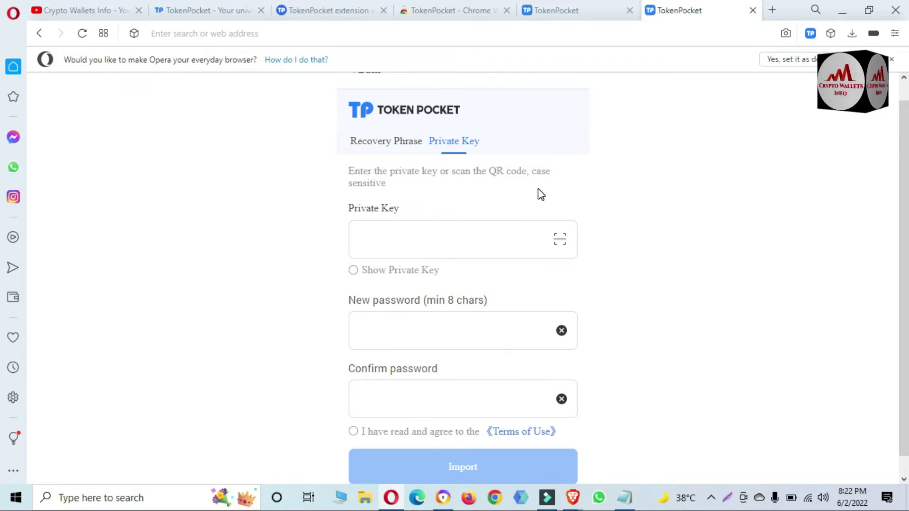
- Paste the private key, check it against the Notepad note, then mask it again
{"action": "left_click", "coordinate": [429, 238]}
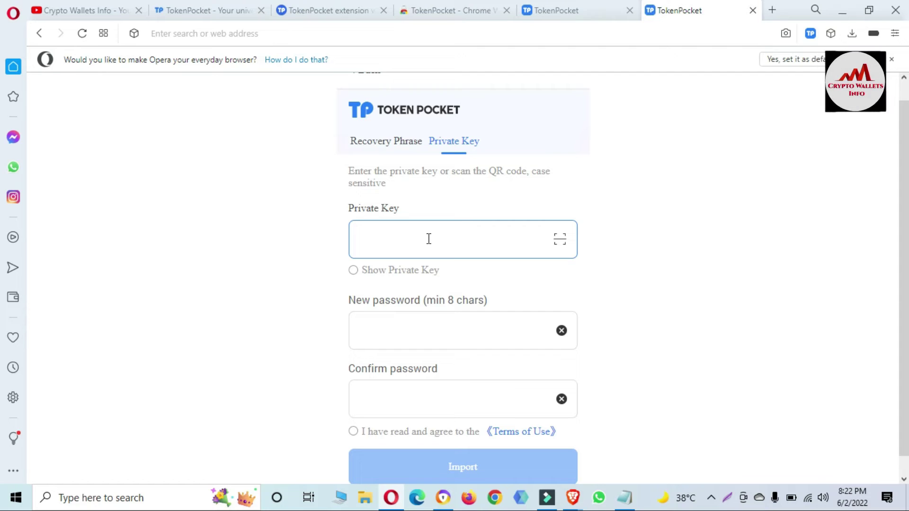
{"action": "key", "text": "ctrl+v"}
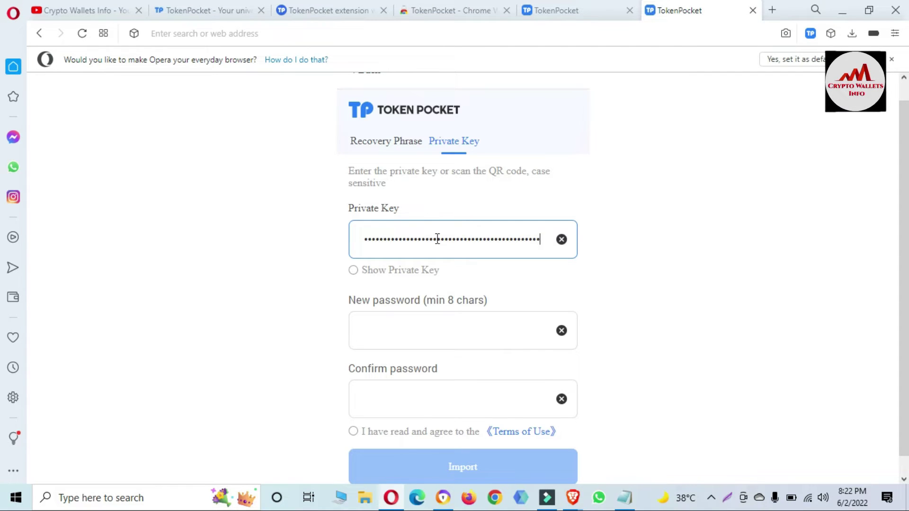
{"action": "left_click", "coordinate": [353, 272]}
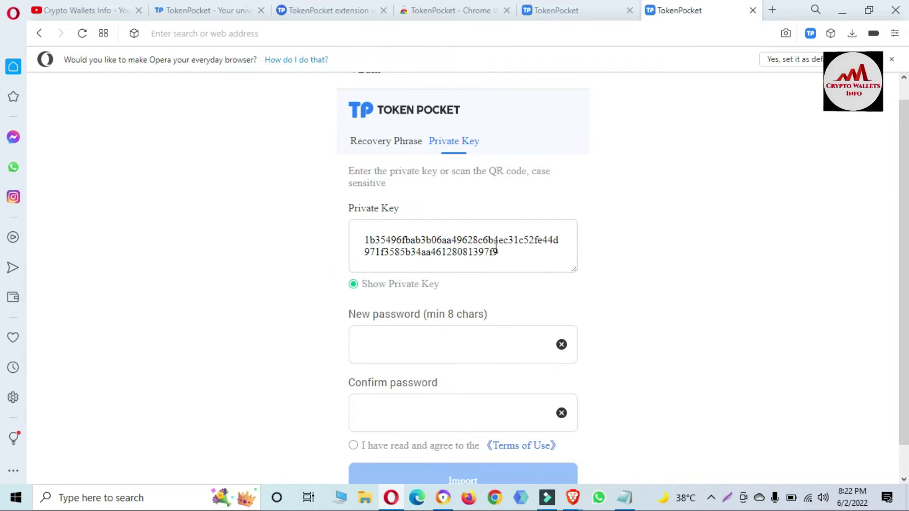
{"action": "left_click", "coordinate": [626, 498]}
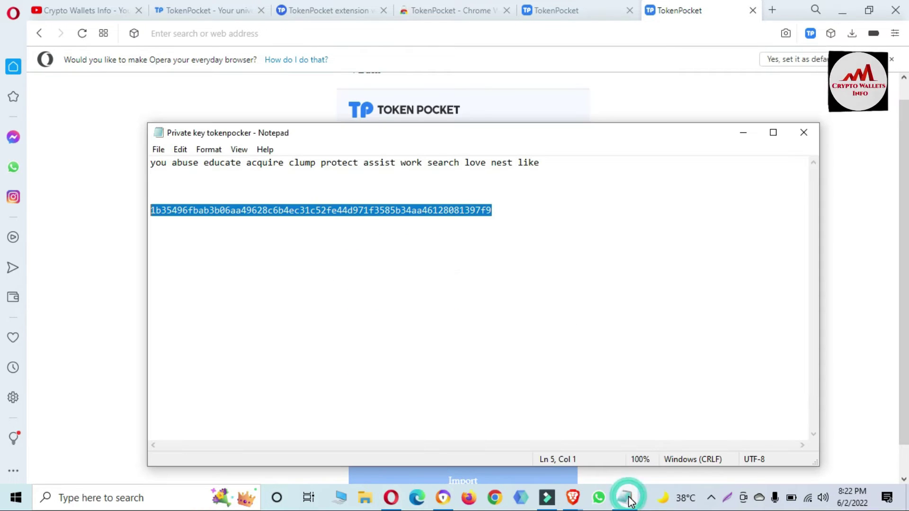
{"action": "left_click", "coordinate": [630, 499]}
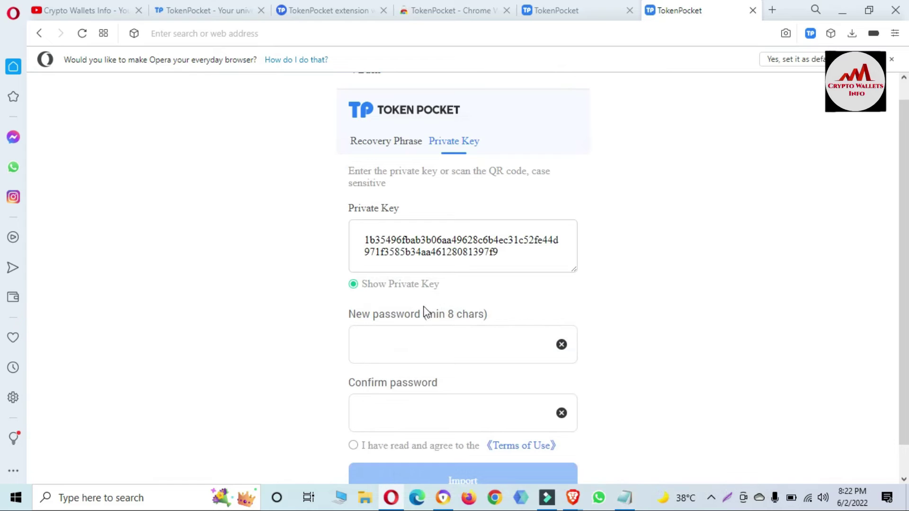
{"action": "left_click", "coordinate": [353, 284]}
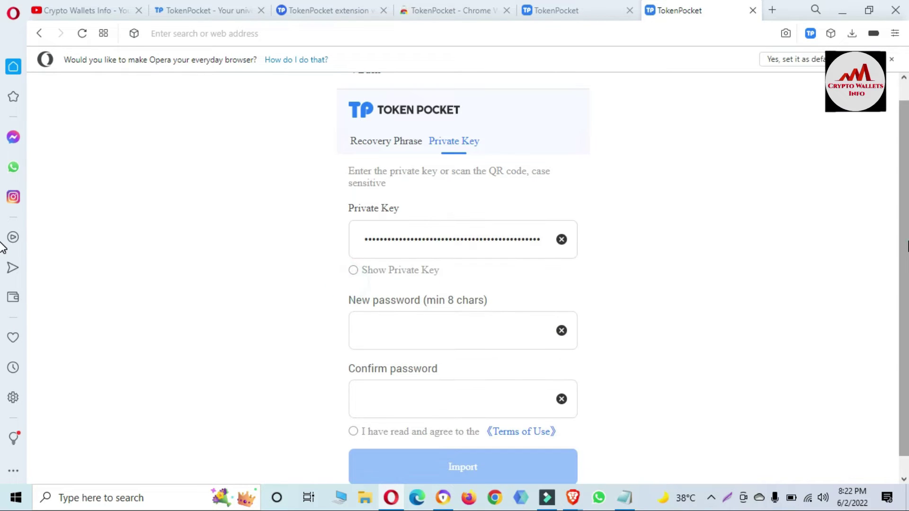
- Enter and confirm a new wallet password, and agree to the Terms of Use
{"action": "left_click", "coordinate": [386, 306]}
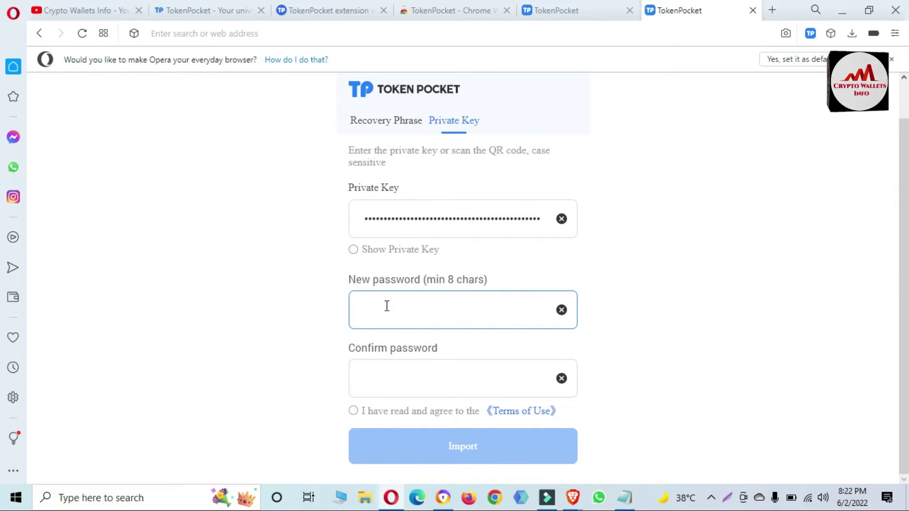
{"action": "type", "text": "•••••"}
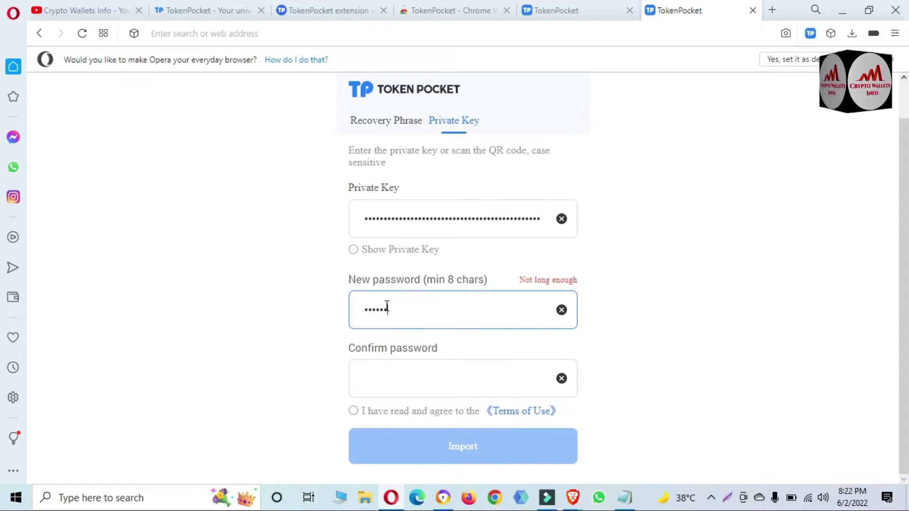
{"action": "type", "text": "•••••"}
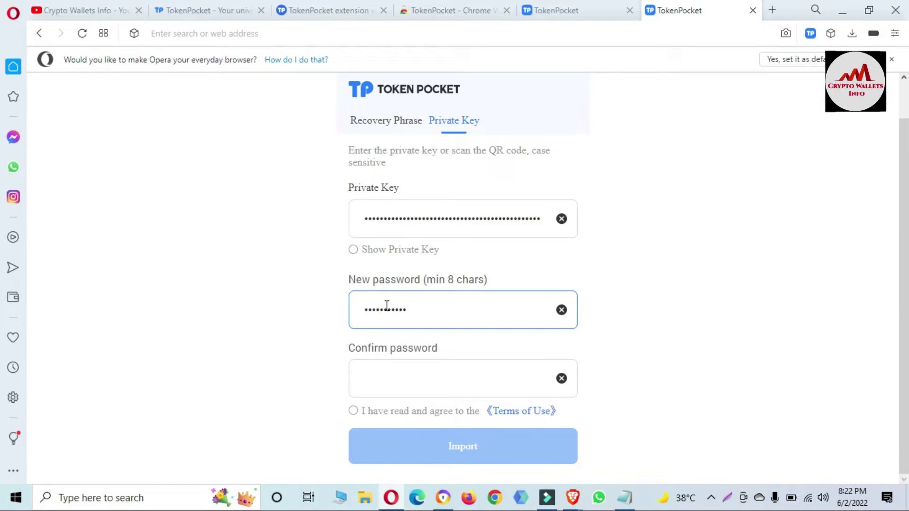
{"action": "left_click", "coordinate": [407, 367]}
{"action": "type", "text": "•"}
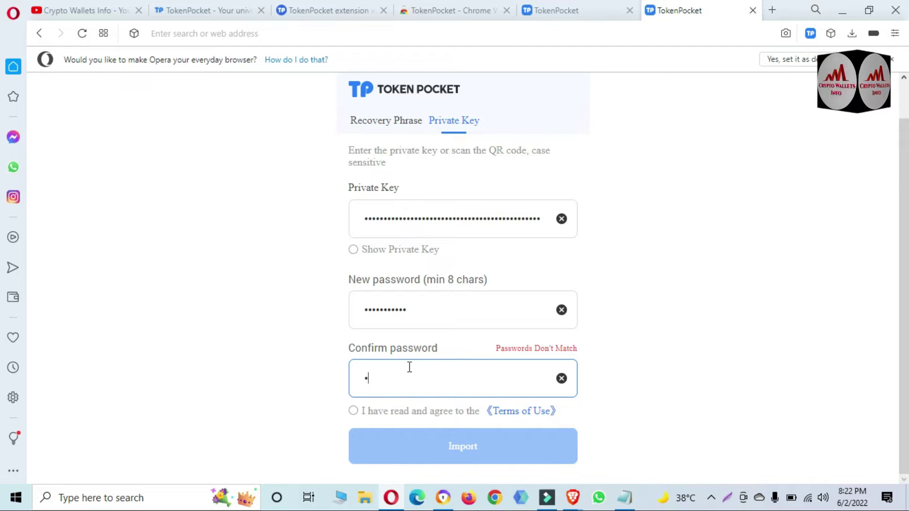
{"action": "type", "text": "•••"}
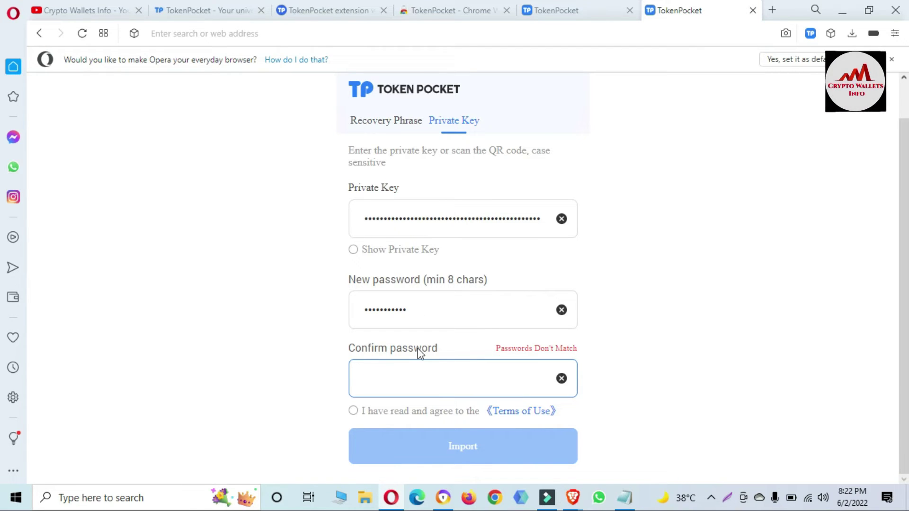
{"action": "type", "text": "•••••"}
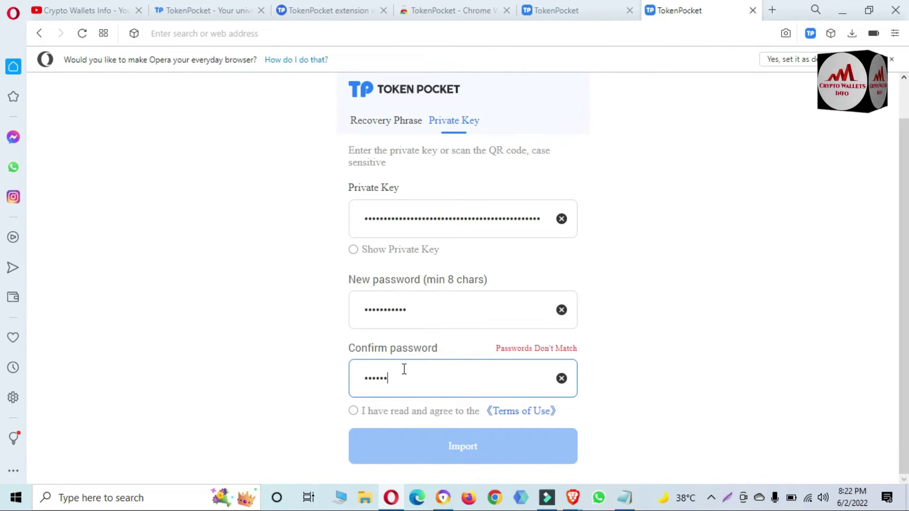
{"action": "type", "text": "••••••"}
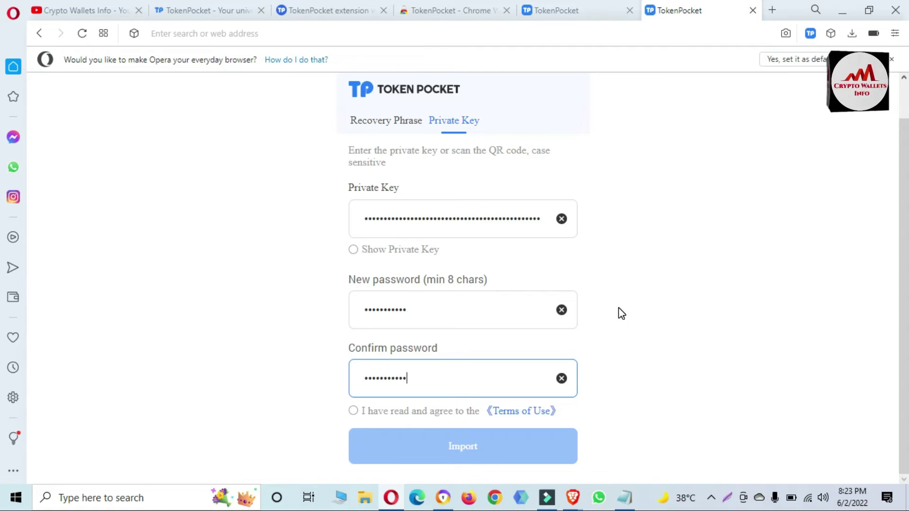
{"action": "left_click", "coordinate": [353, 412]}
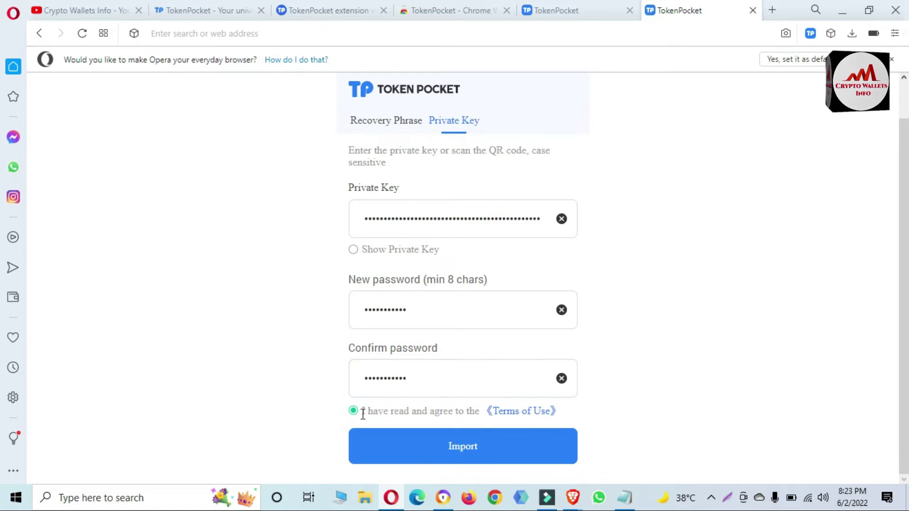
- Import the wallet, read the Safe Tips, and continue to the Account 1 dashboard
{"action": "left_click", "coordinate": [476, 454]}
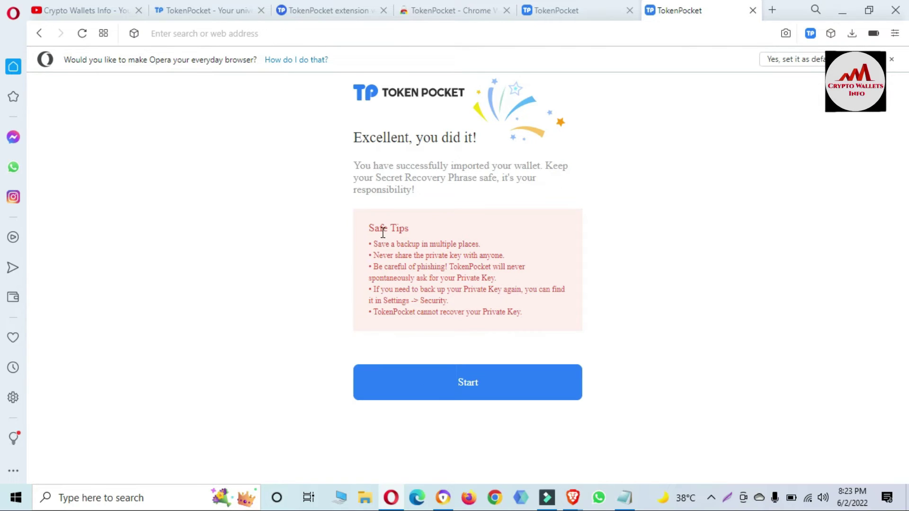
{"action": "left_click_drag", "start_coordinate": [374, 228], "coordinate": [581, 324]}
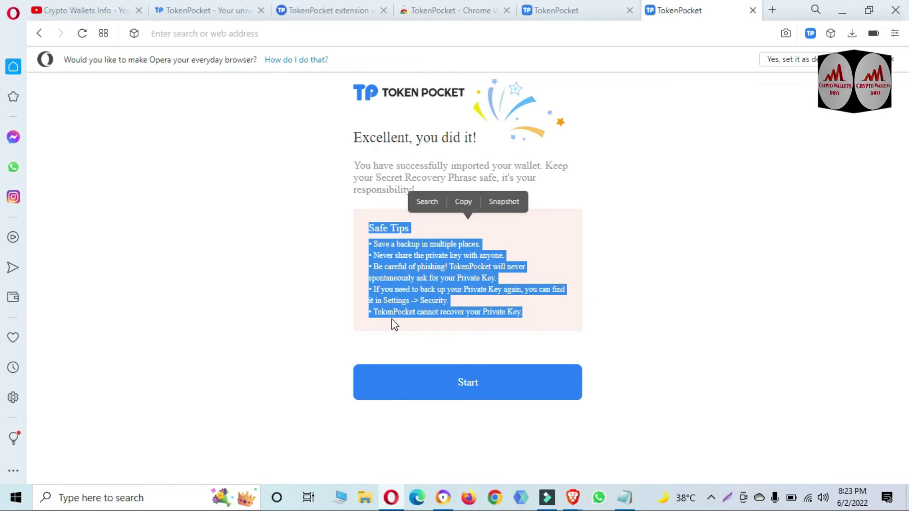
{"action": "left_click", "coordinate": [577, 335]}
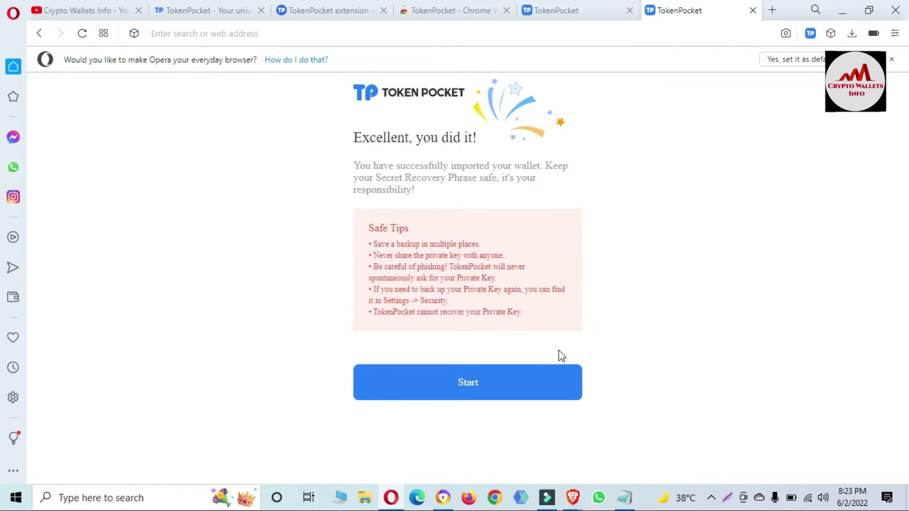
{"action": "left_click", "coordinate": [501, 385]}
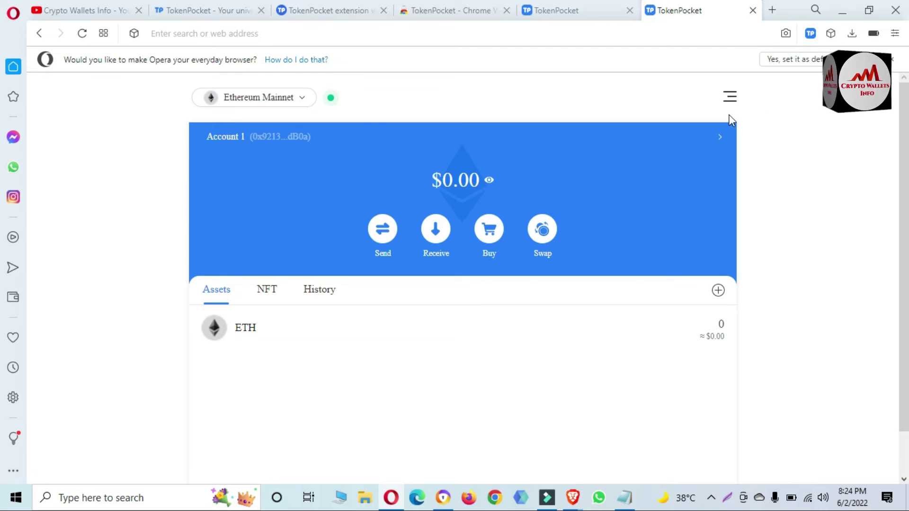
- From Account details choose Export Private Key and verify with the wallet password
{"action": "left_click", "coordinate": [719, 141]}
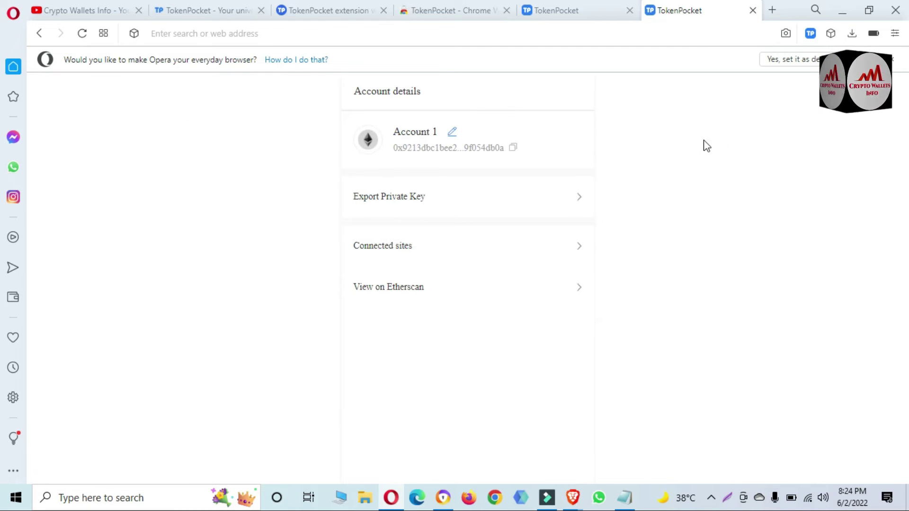
{"action": "left_click", "coordinate": [392, 197]}
{"action": "left_click", "coordinate": [412, 196]}
{"action": "type", "text": "1234"}
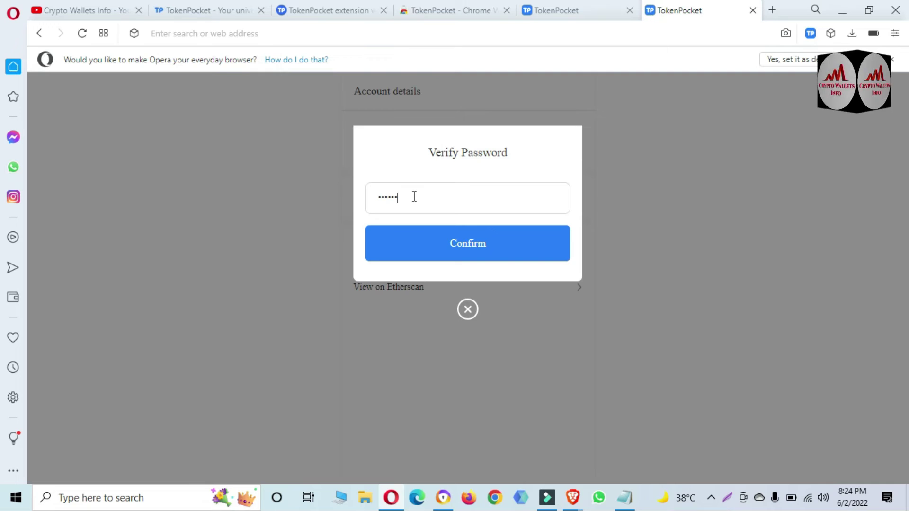
{"action": "type", "text": "567890"}
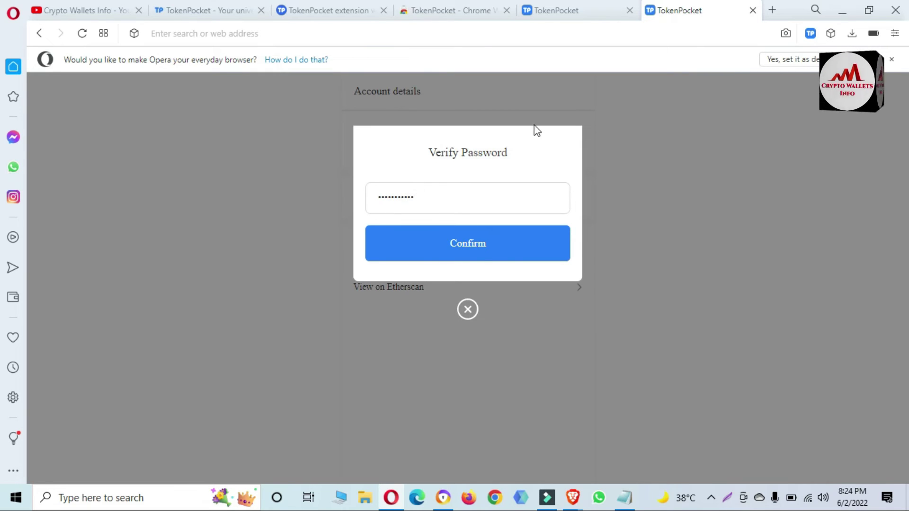
{"action": "left_click", "coordinate": [490, 245]}
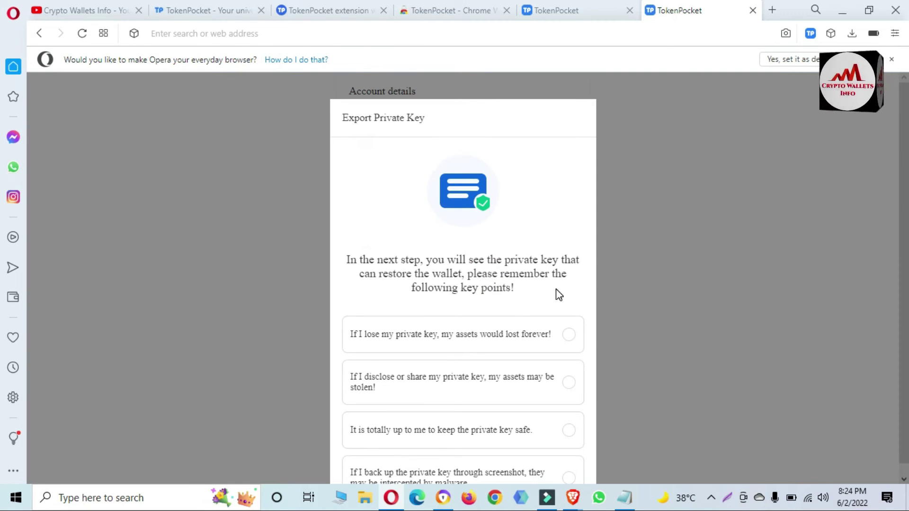
- Tick all four private-key warnings and confirm with Understood to reveal the key
{"action": "left_click", "coordinate": [545, 337]}
{"action": "left_click", "coordinate": [544, 385]}
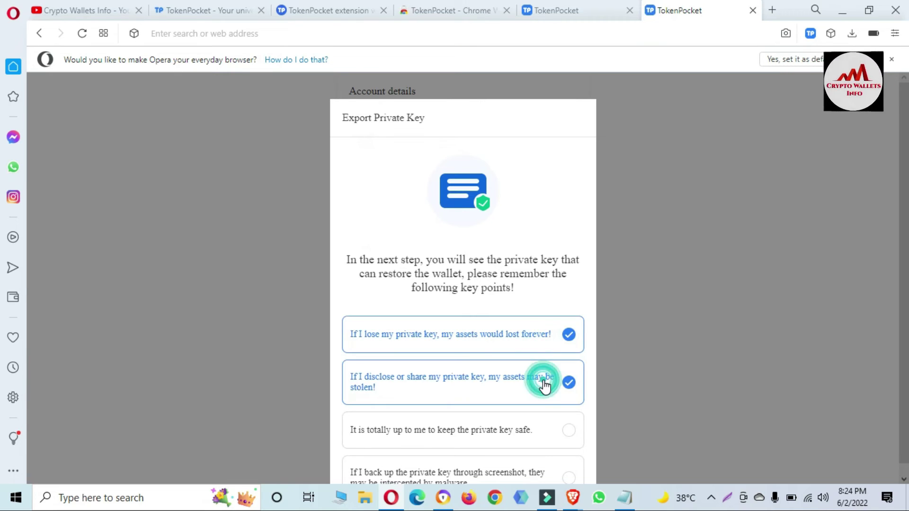
{"action": "left_click", "coordinate": [547, 431]}
{"action": "left_click", "coordinate": [553, 475]}
{"action": "scroll", "coordinate": [553, 475], "scroll_direction": "down", "scroll_amount": 2}
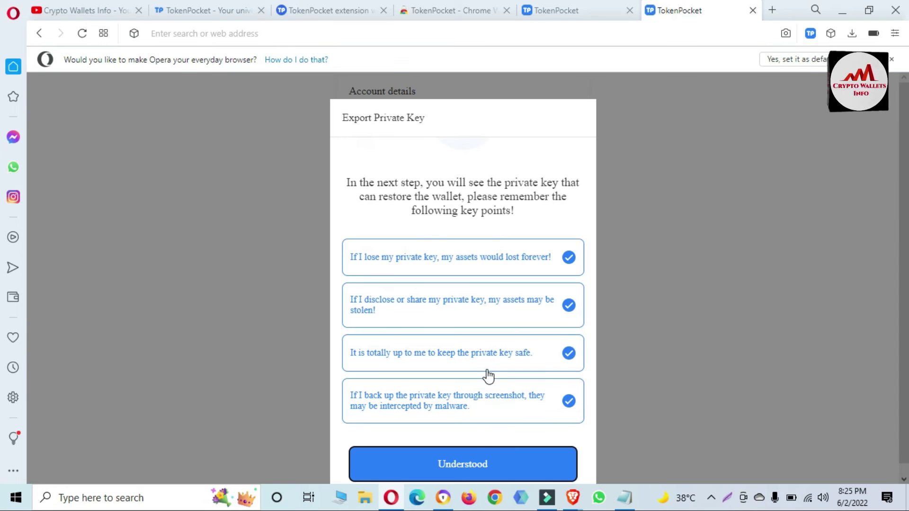
{"action": "left_click", "coordinate": [472, 465]}
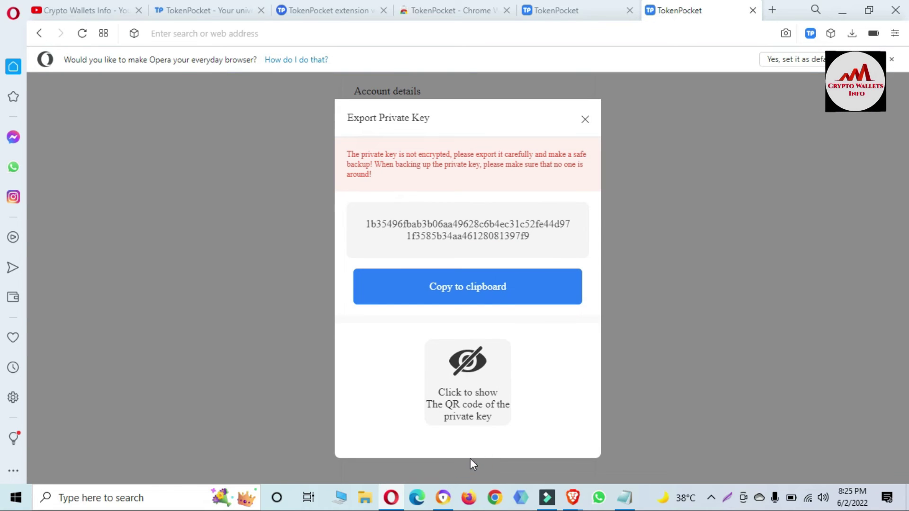
- Reveal the private key's QR code in the Export Private Key dialog, then reselect the key for copying
{"action": "left_click_drag", "start_coordinate": [533, 239], "coordinate": [359, 224]}
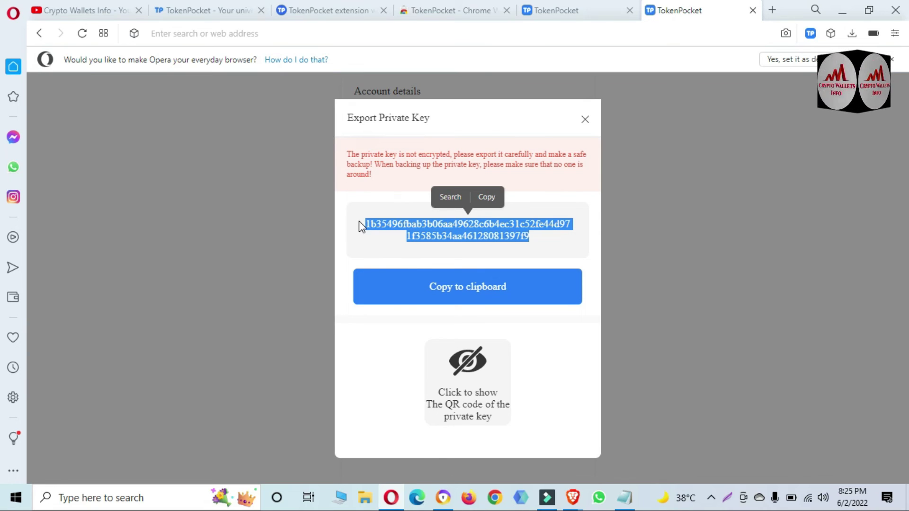
{"action": "left_click", "coordinate": [468, 378]}
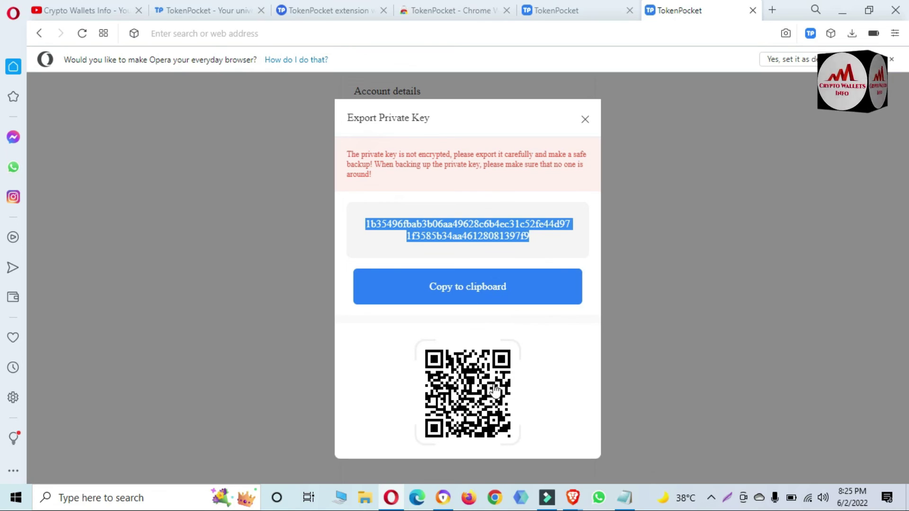
{"action": "left_click", "coordinate": [539, 239]}
{"action": "left_click", "coordinate": [367, 205]}
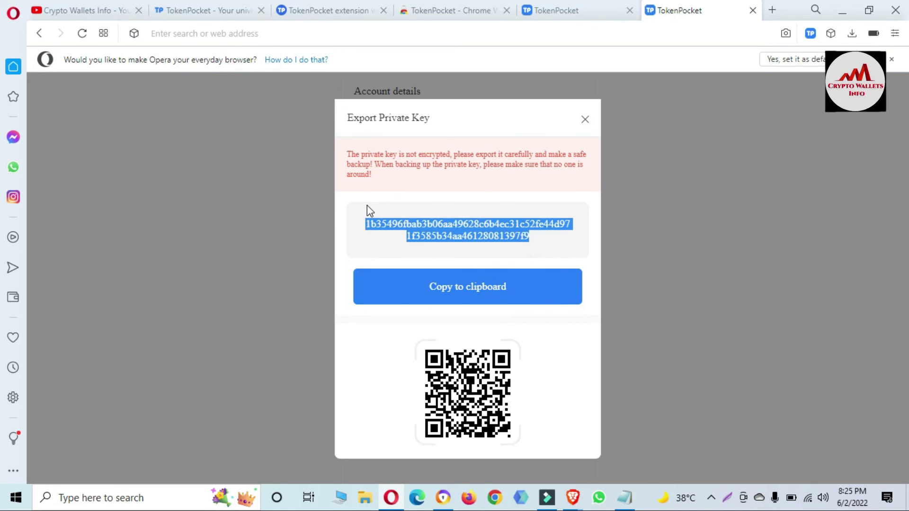
{"action": "left_click", "coordinate": [371, 211]}
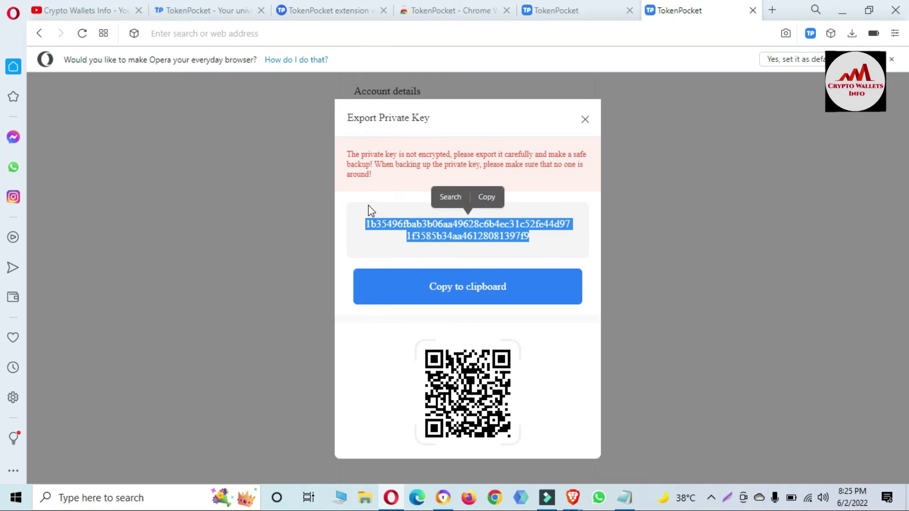